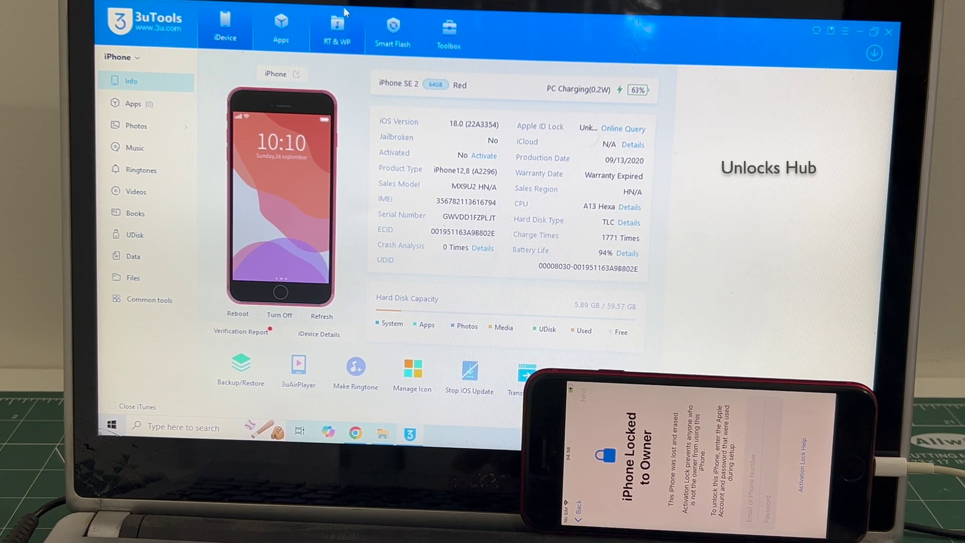
# Step: Show the Pro Flash DFU mode tutorial under Smart Flash
pyautogui.click(389, 45)
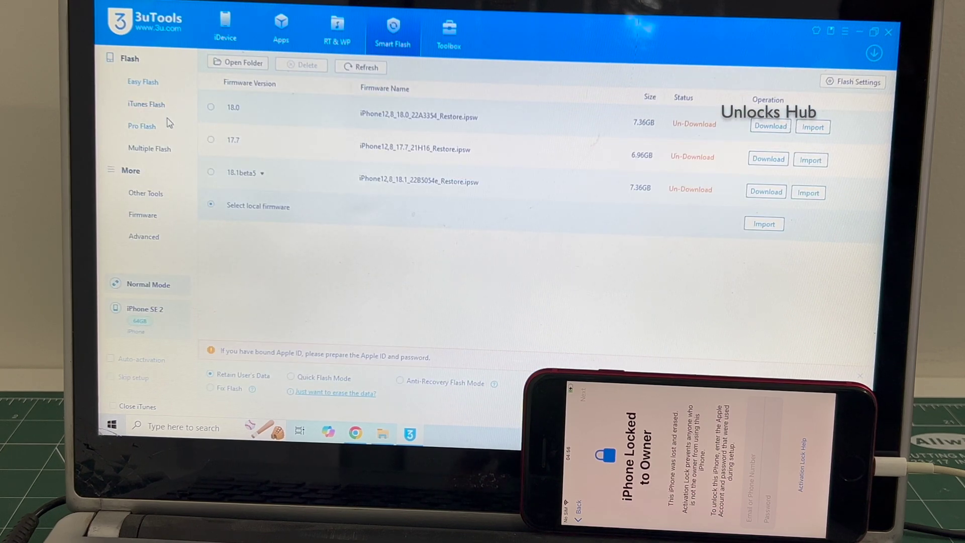
pyautogui.click(142, 127)
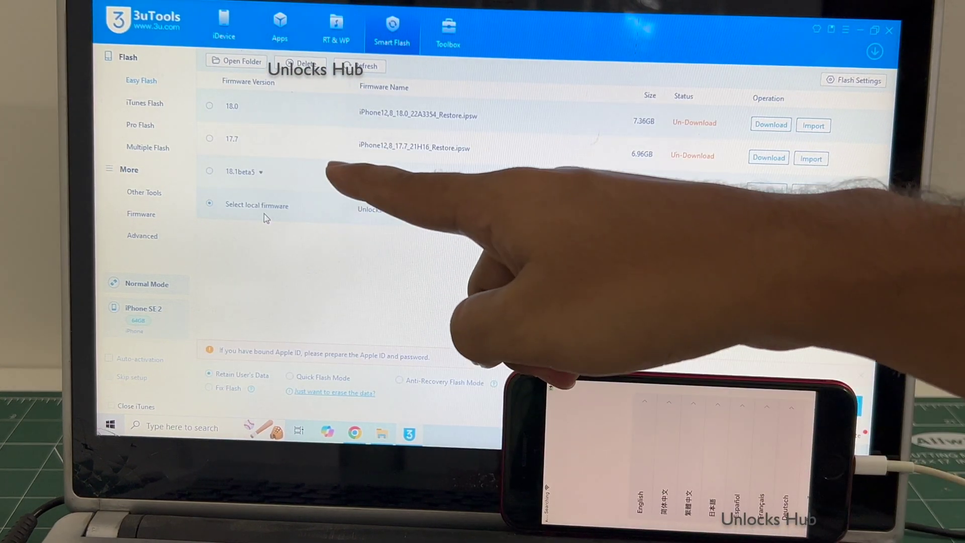
# Step: Choose 'Select local firmware' in Easy Flash and bring up its import file picker
pyautogui.click(264, 218)
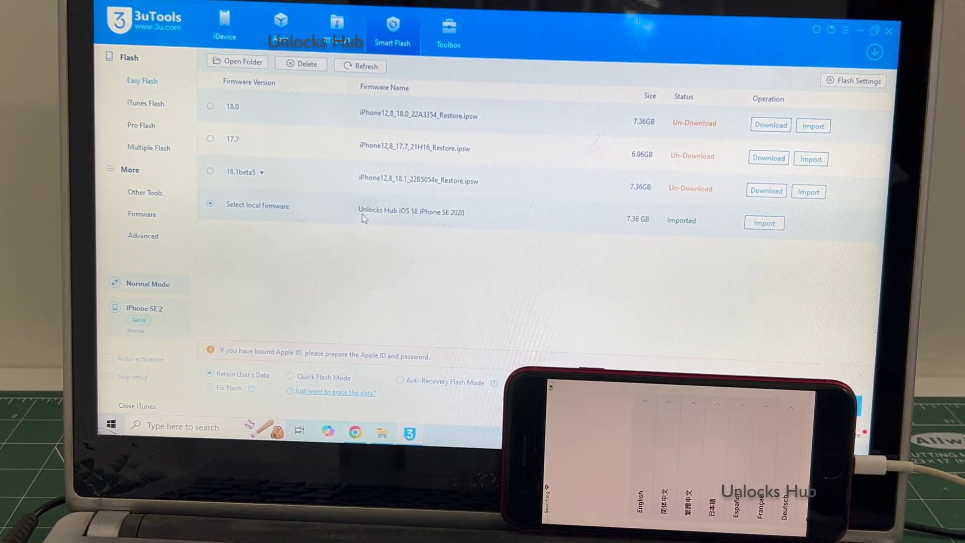
pyautogui.click(762, 225)
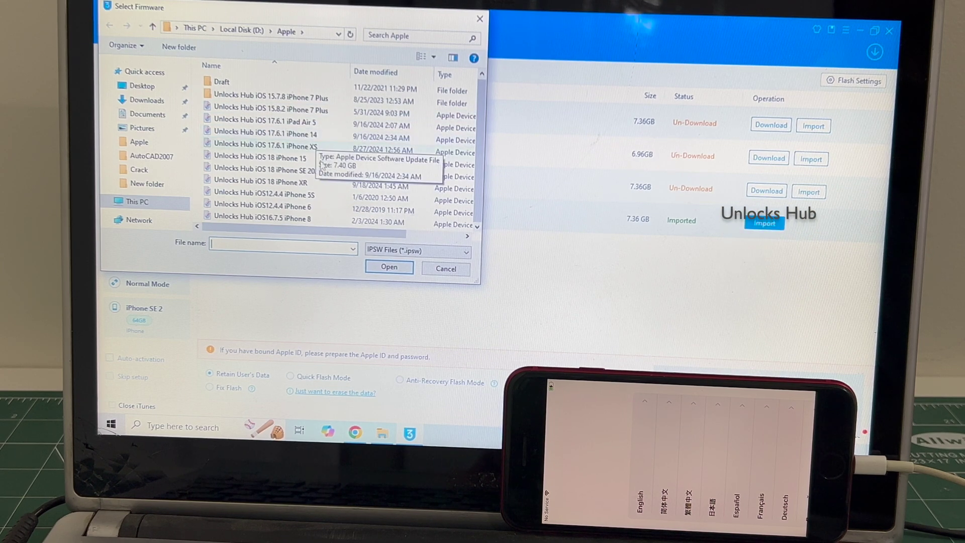
# Step: Import the Unlocks Hub iOS 18 iPhone SE 2020 firmware file
pyautogui.click(314, 172)
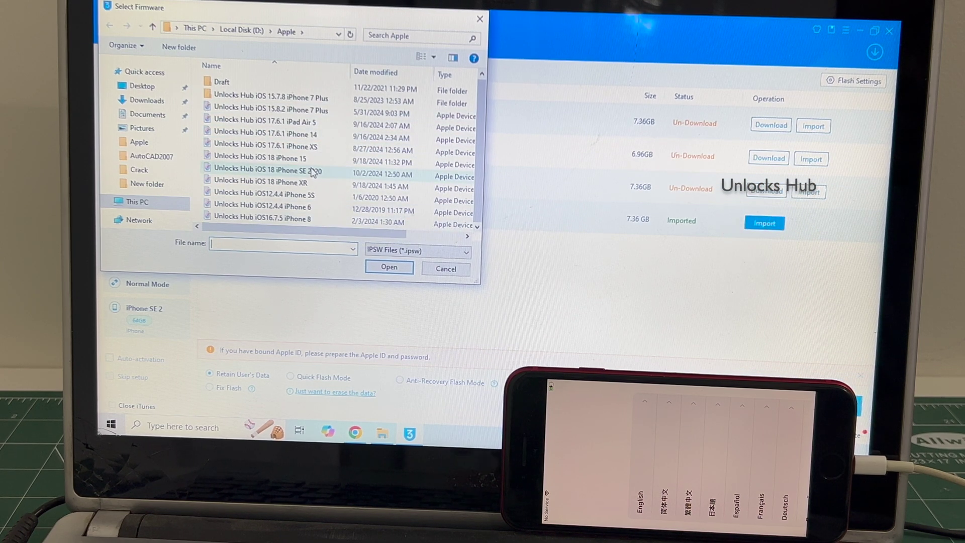
pyautogui.click(390, 268)
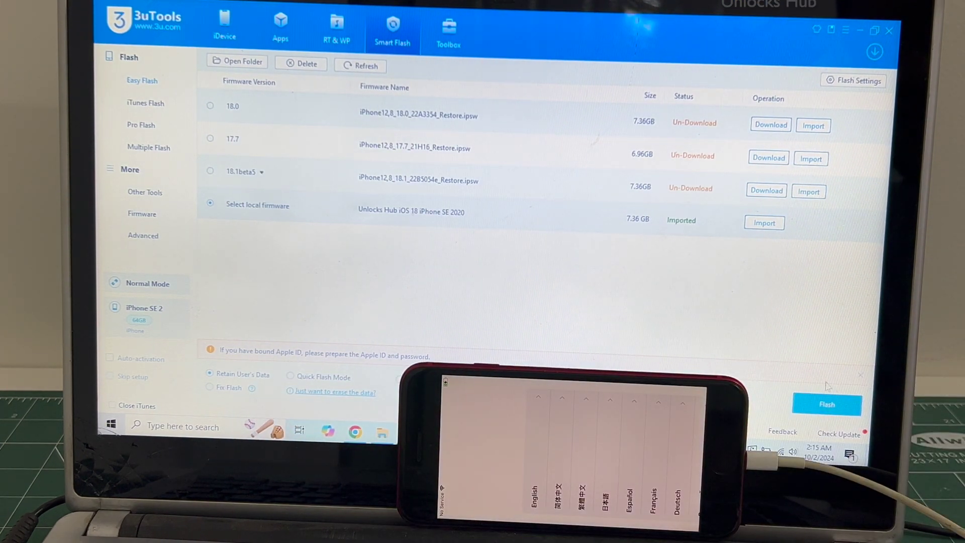
# Step: Start the Easy Flash with data retained and confirm the reminder
pyautogui.click(832, 404)
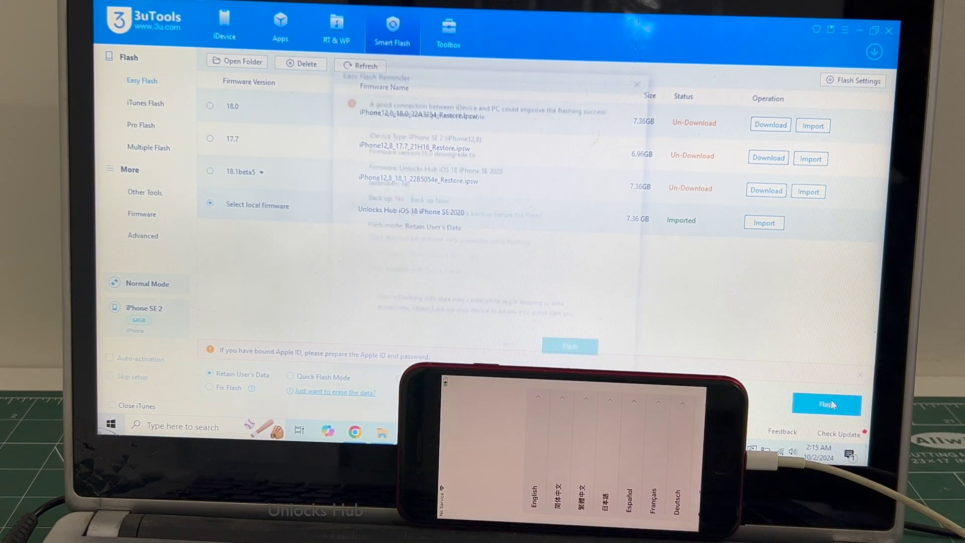
pyautogui.click(585, 348)
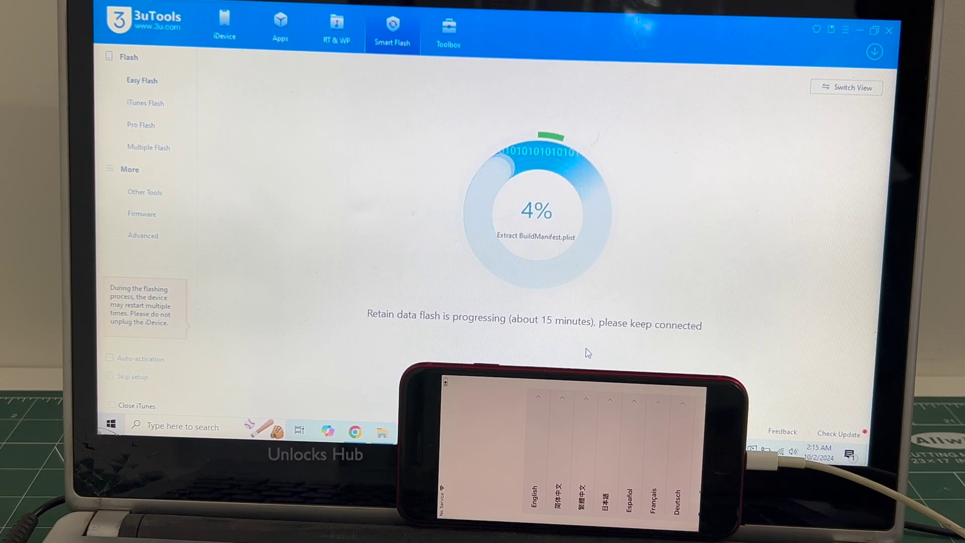